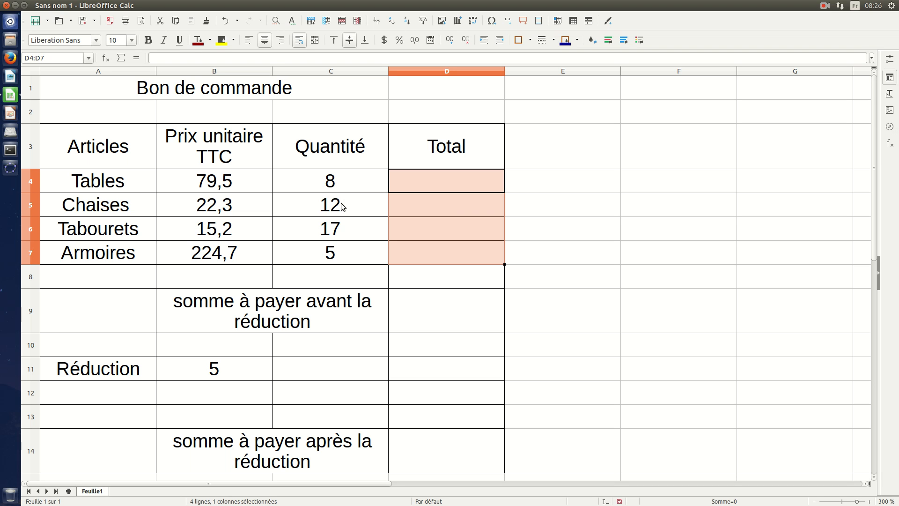
Calculate the Tables row's total in D4 by multiplying unit price by quantity with the formula =B4*C4.
click(443, 177)
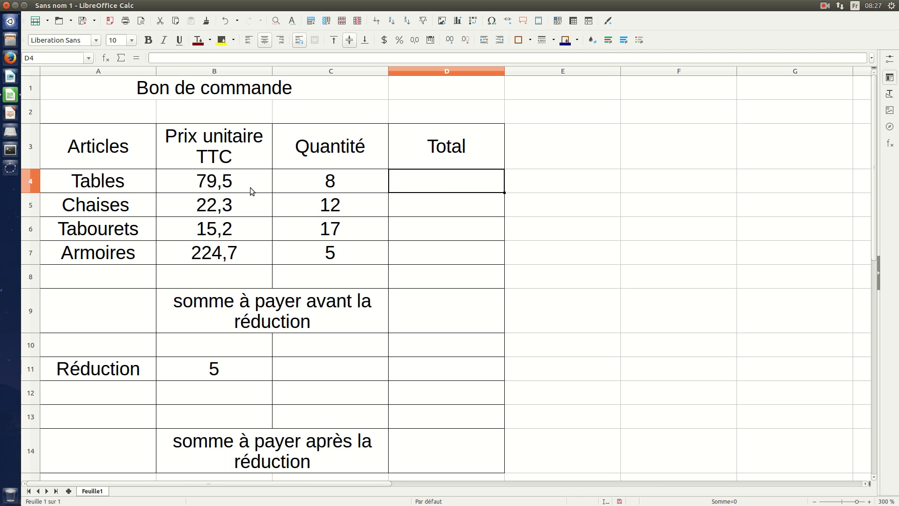
text(=)
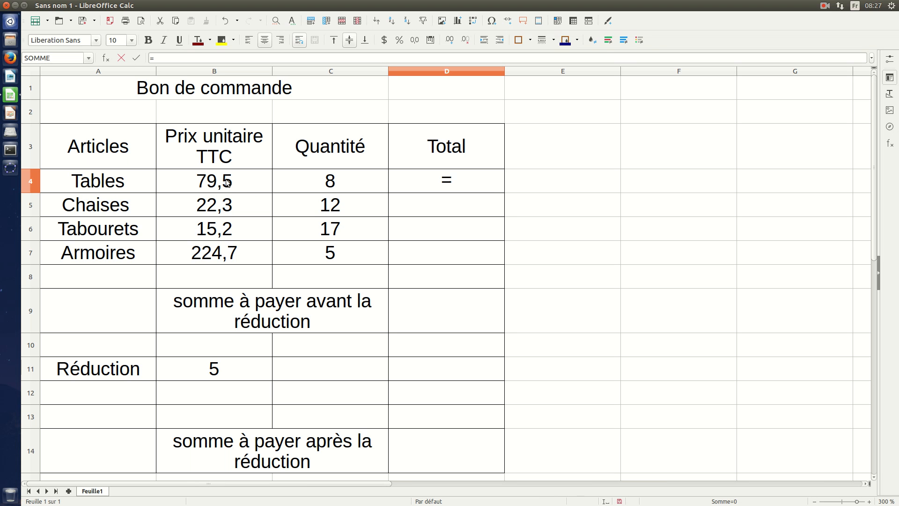
click(228, 182)
text(*)
click(347, 184)
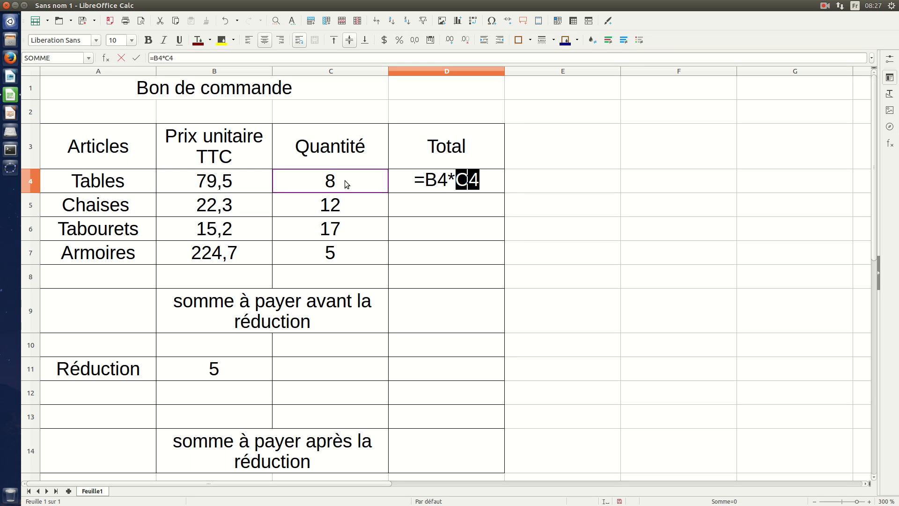
key(Return)
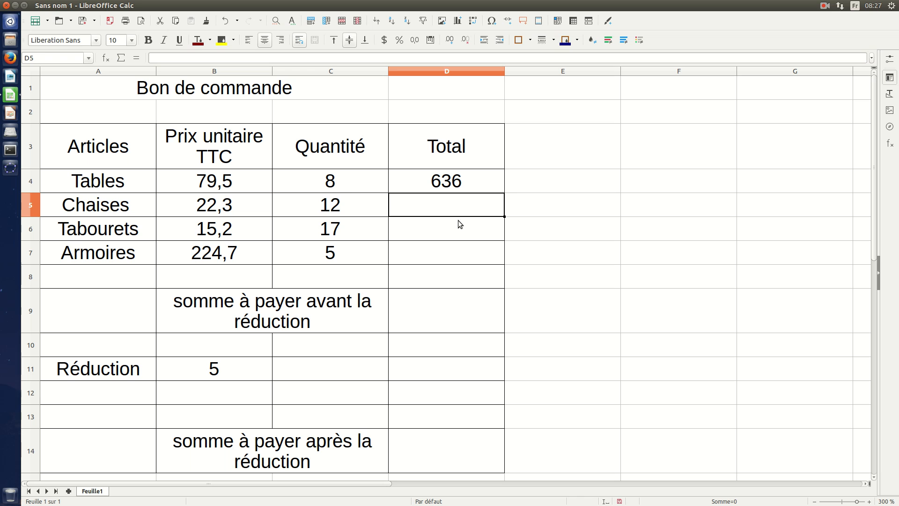
Copy the total formula from D4 down through D7 and check the copied formula in D5.
click(477, 179)
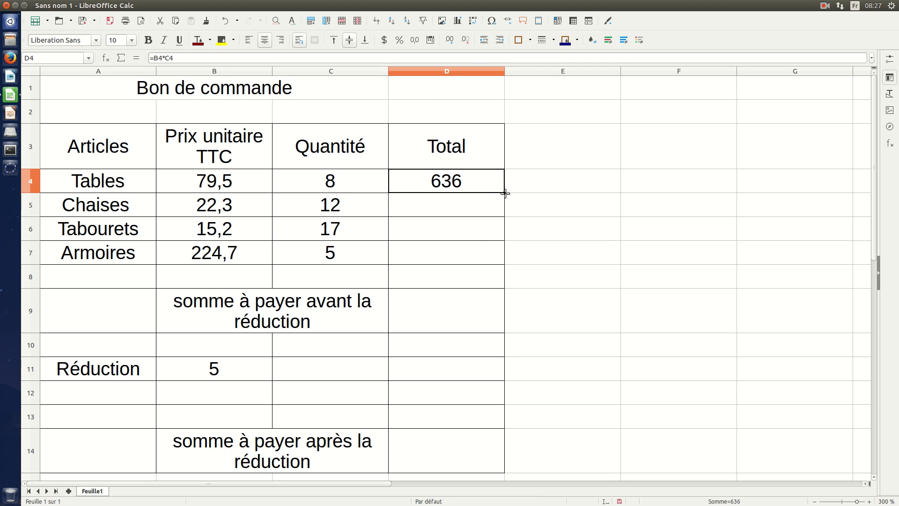
drag(505, 192, 500, 260)
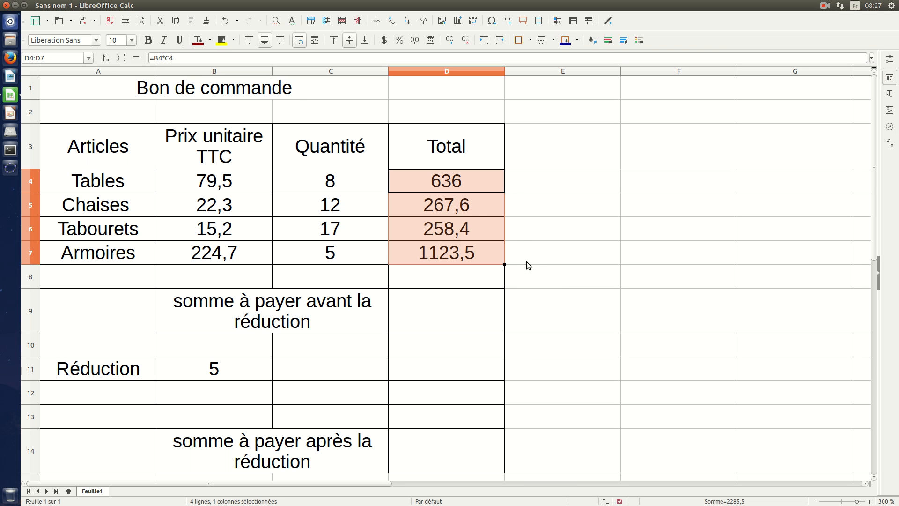
click(475, 204)
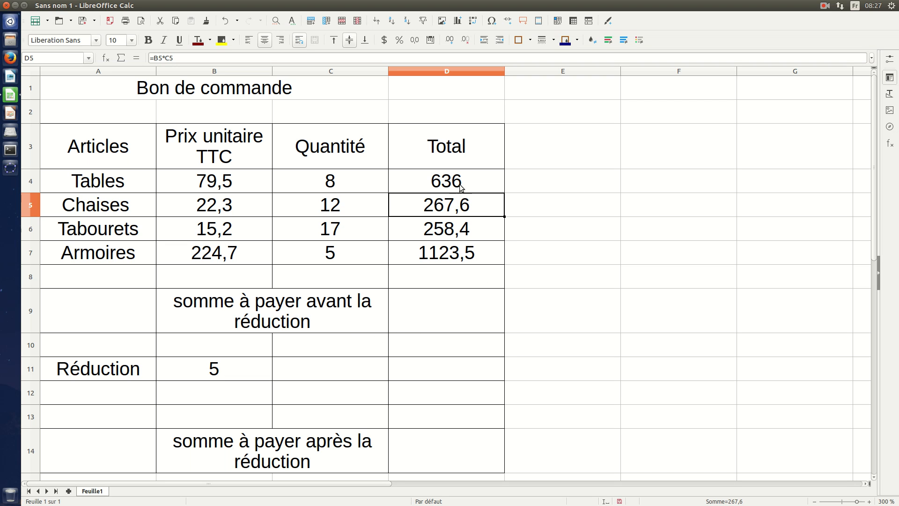
Calculate the sum to pay before the reduction in D9 with the formula =somme(D4:D7).
click(443, 300)
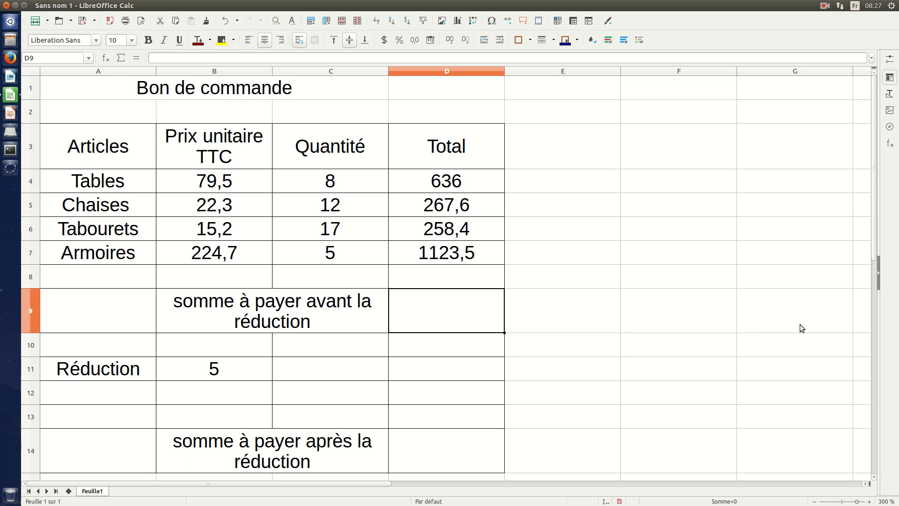
text(=somme()
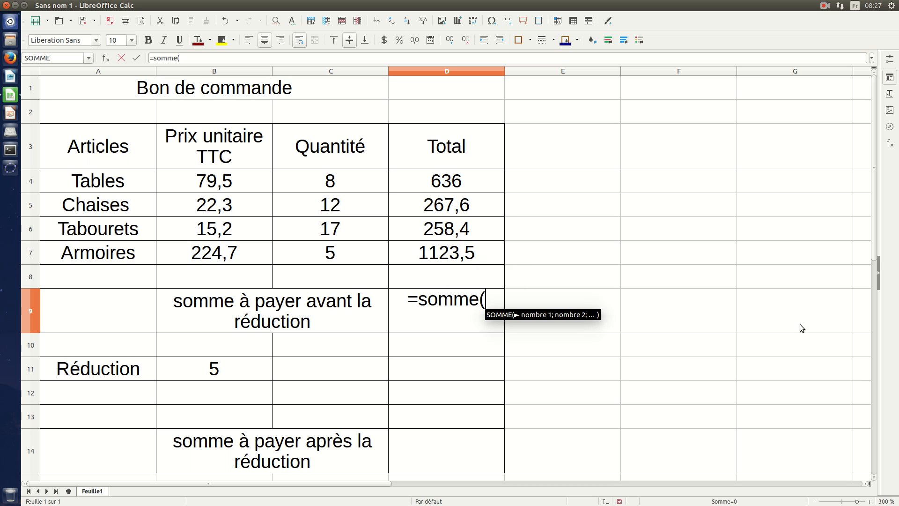
drag(445, 182, 451, 256)
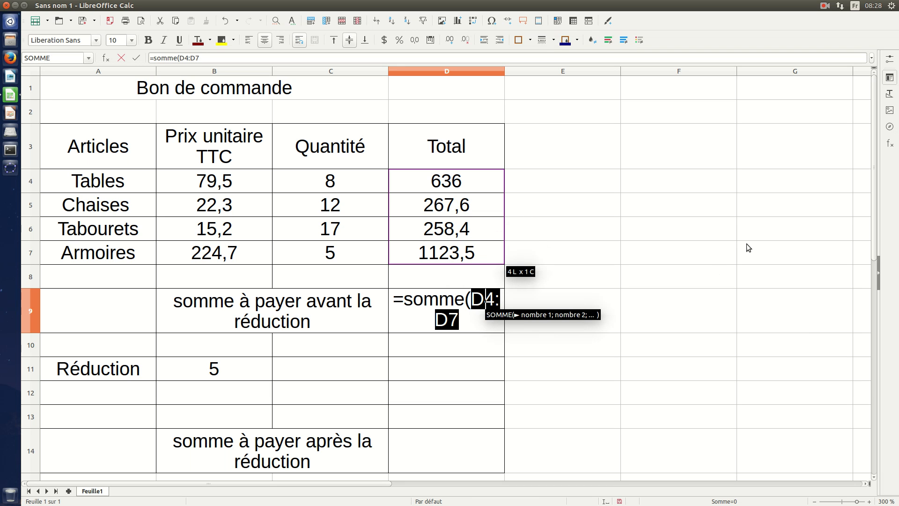
text())
key(Return)
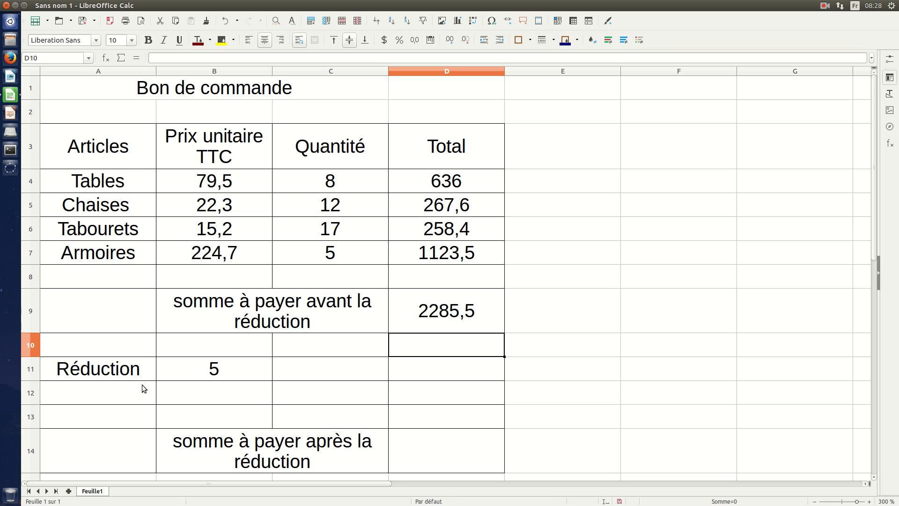
Calculate the reduction amount in D11 with the formula =D9*B11/100.
click(455, 371)
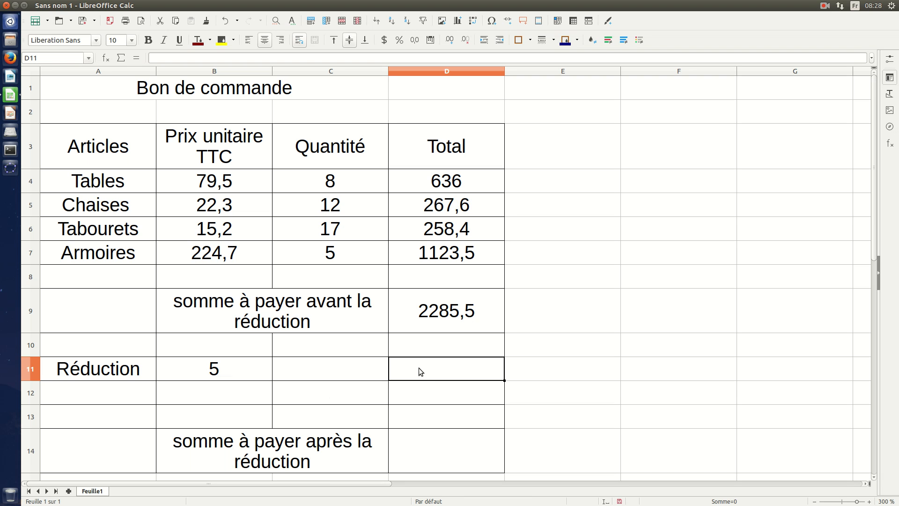
text(=)
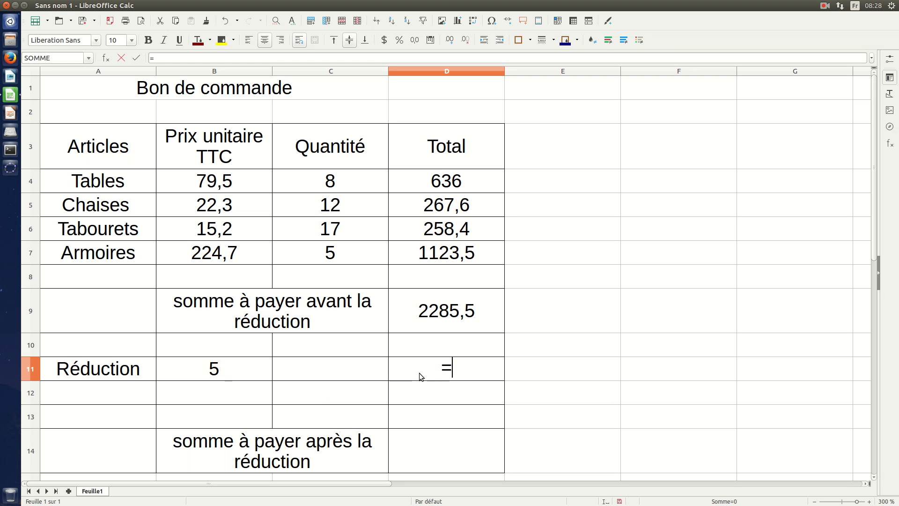
click(452, 312)
text(*)
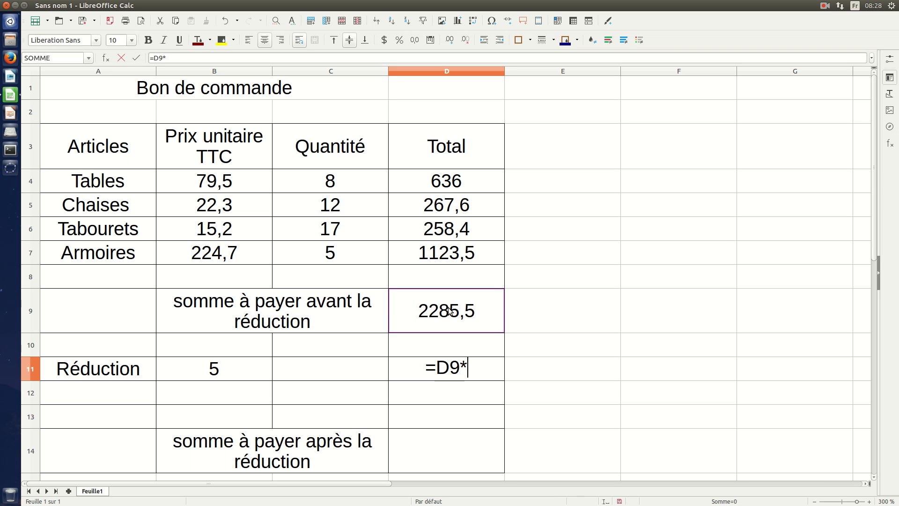
click(228, 367)
text(/100)
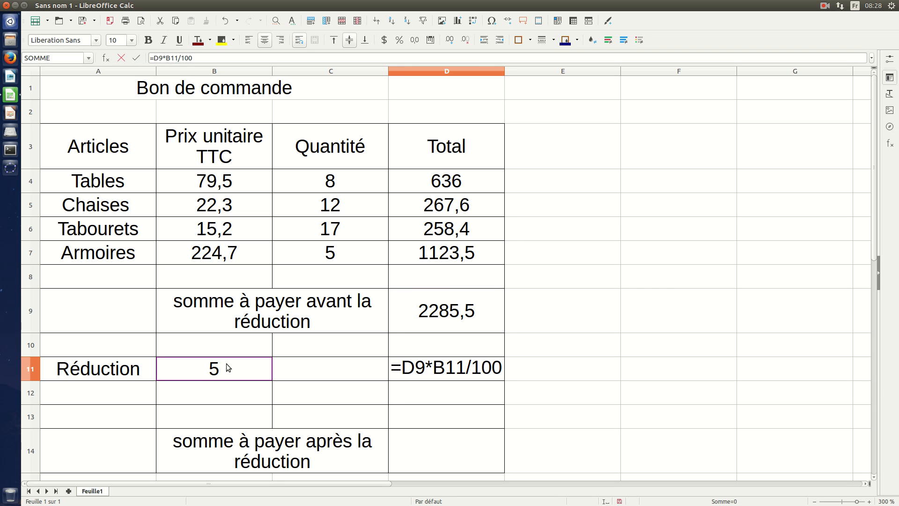
key(Return)
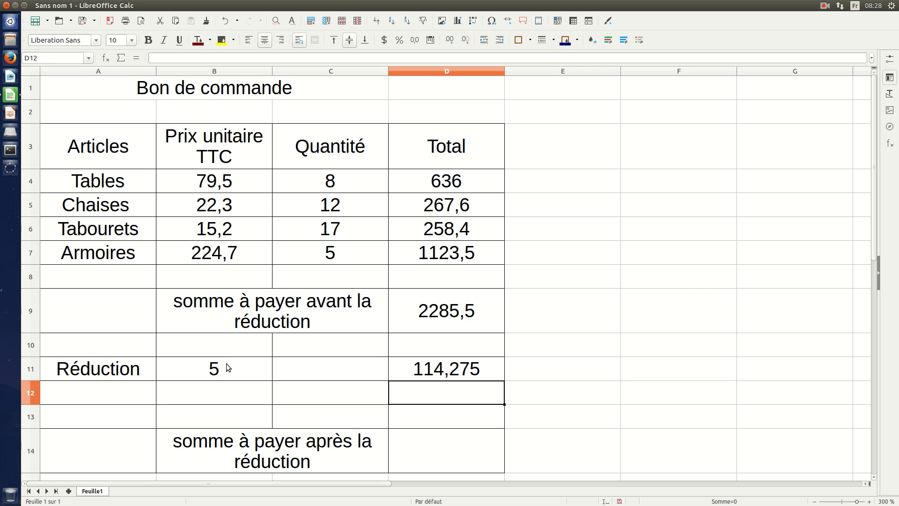
Calculate the sum to pay after the reduction in D14 with the formula =D9-D11.
click(445, 451)
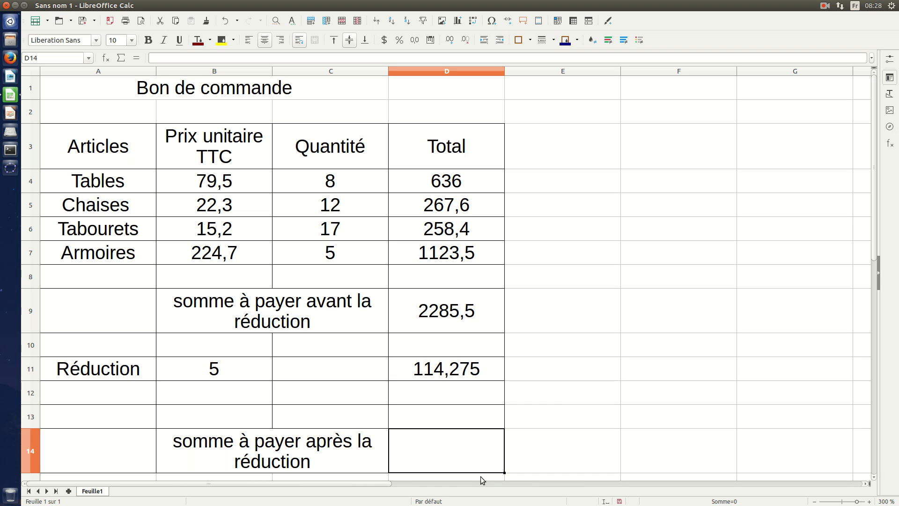
text(=)
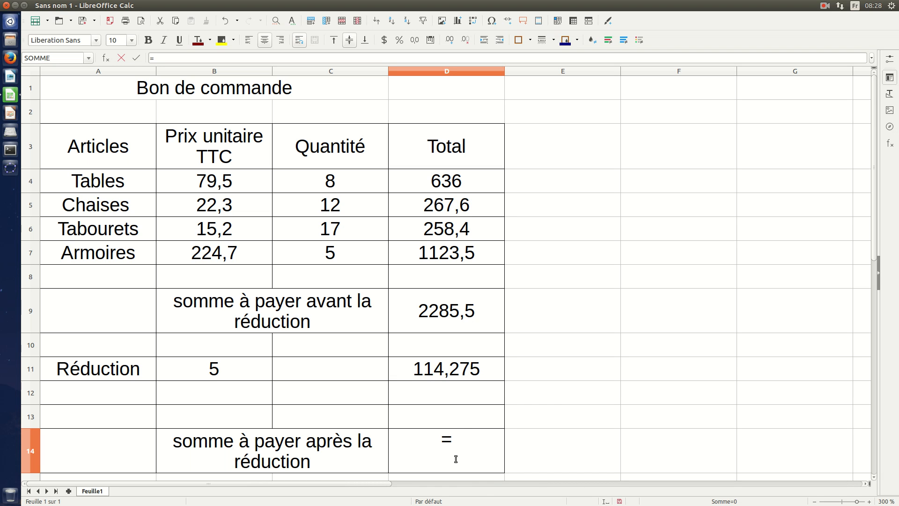
click(472, 302)
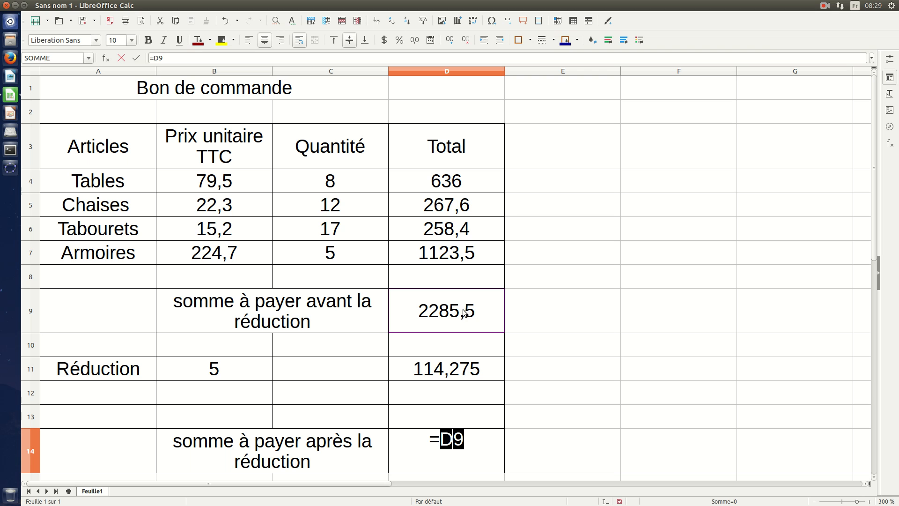
text(-)
click(455, 377)
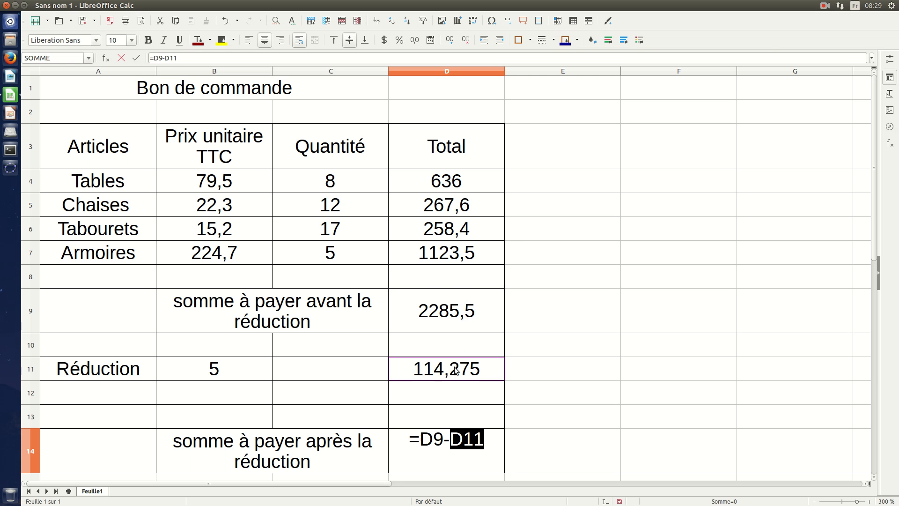
key(Return)
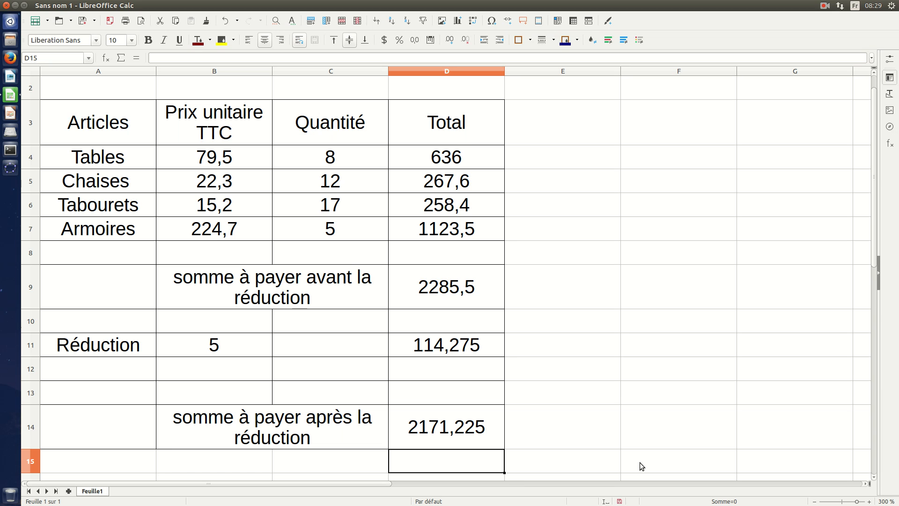
Format the unit prices in B4:B7 as currency.
scroll(642, 462, up, 1)
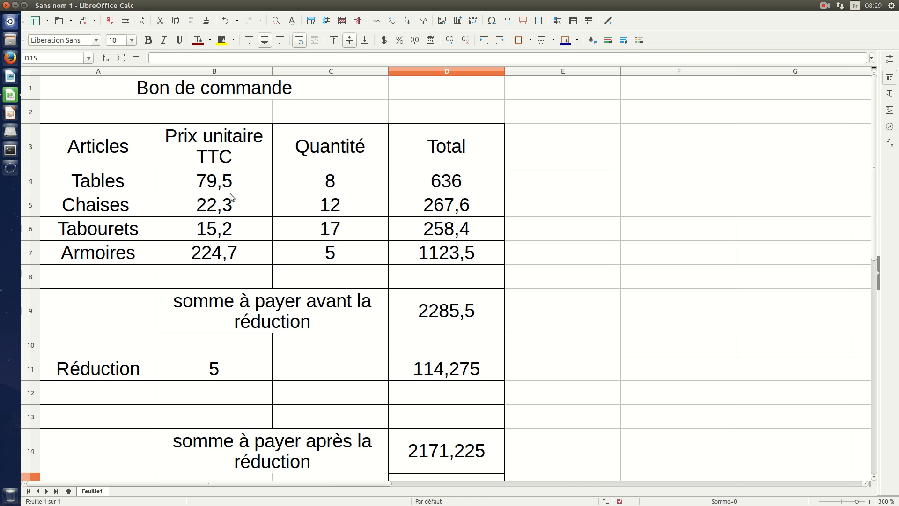
drag(225, 183, 239, 255)
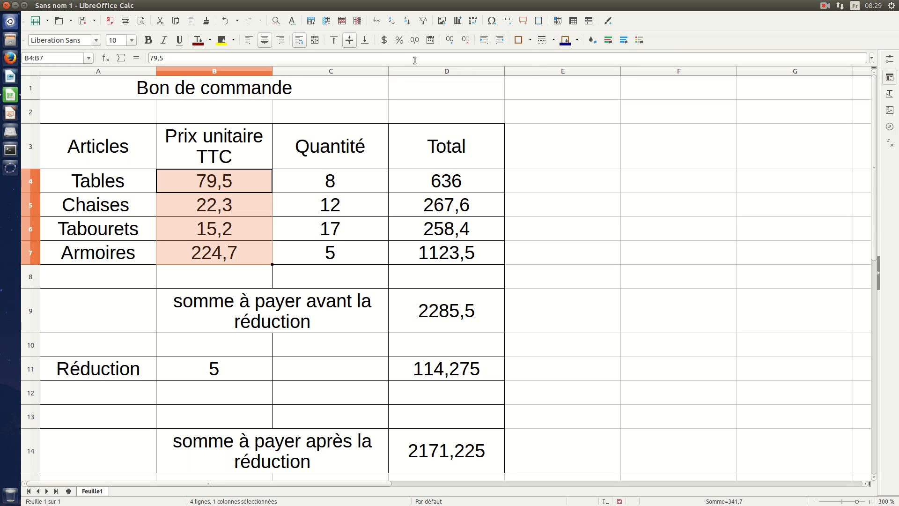
click(384, 40)
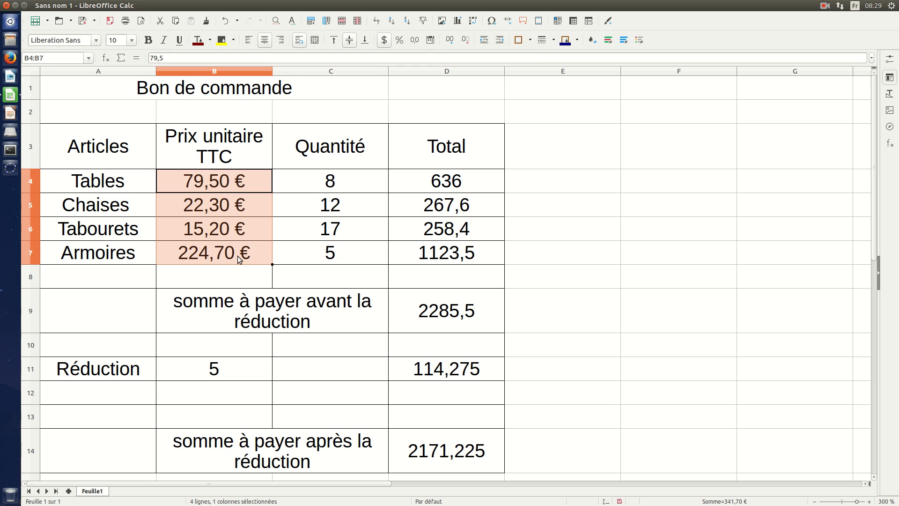
Format the row totals in D4:D7 together with the amounts in D9, D11 and D14 as currency.
drag(473, 179, 478, 259)
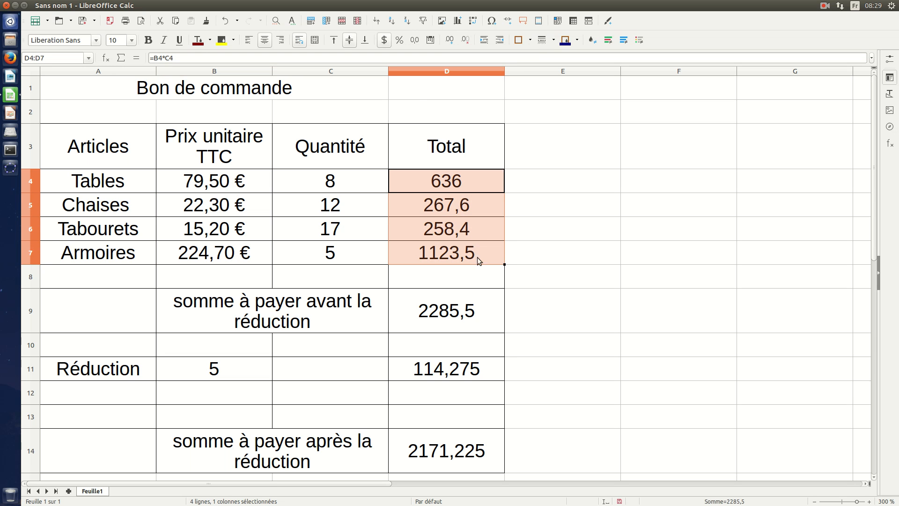
ctrl+click(473, 324)
ctrl+click(474, 370)
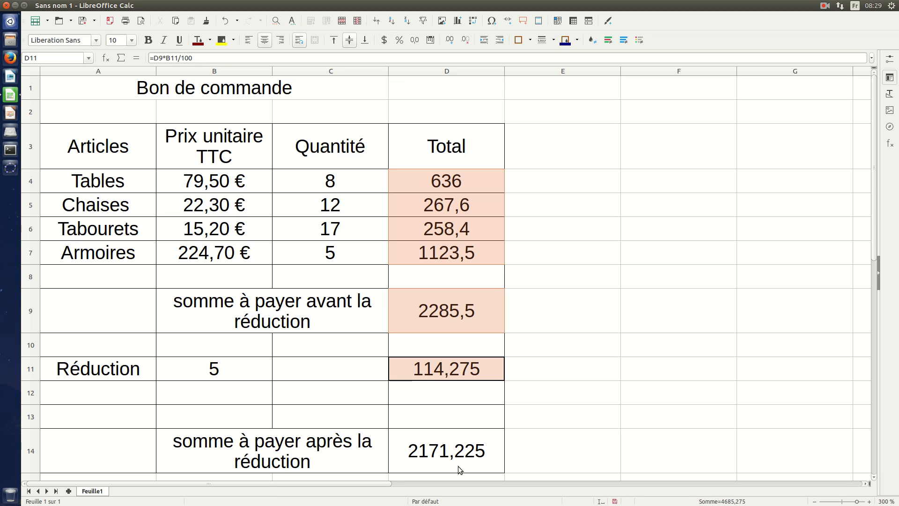
ctrl+click(465, 448)
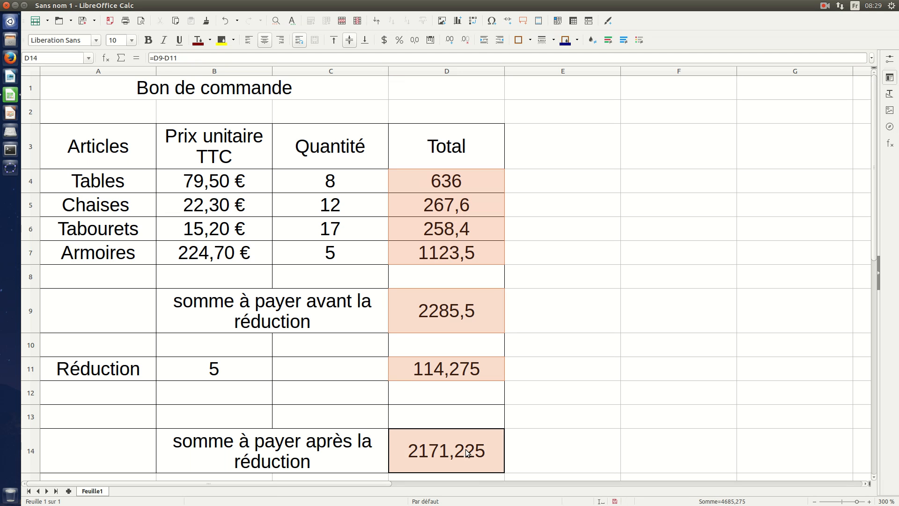
click(384, 40)
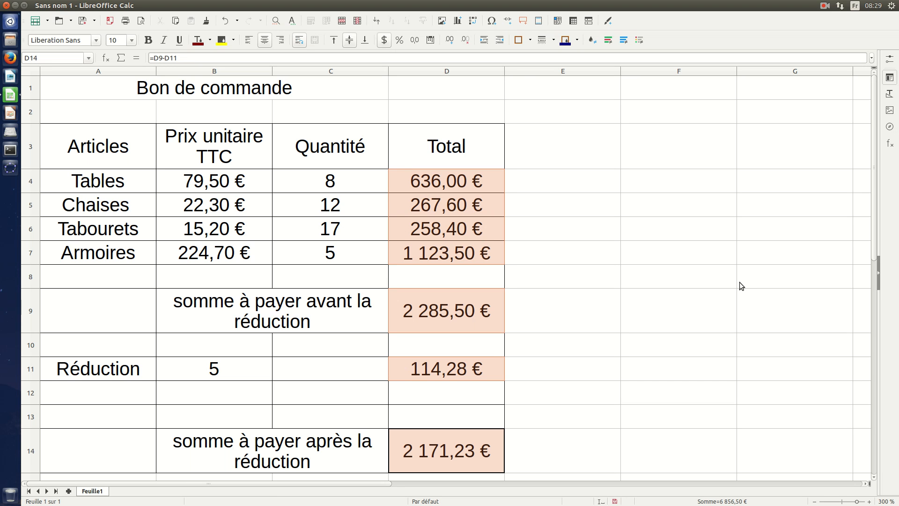
click(453, 82)
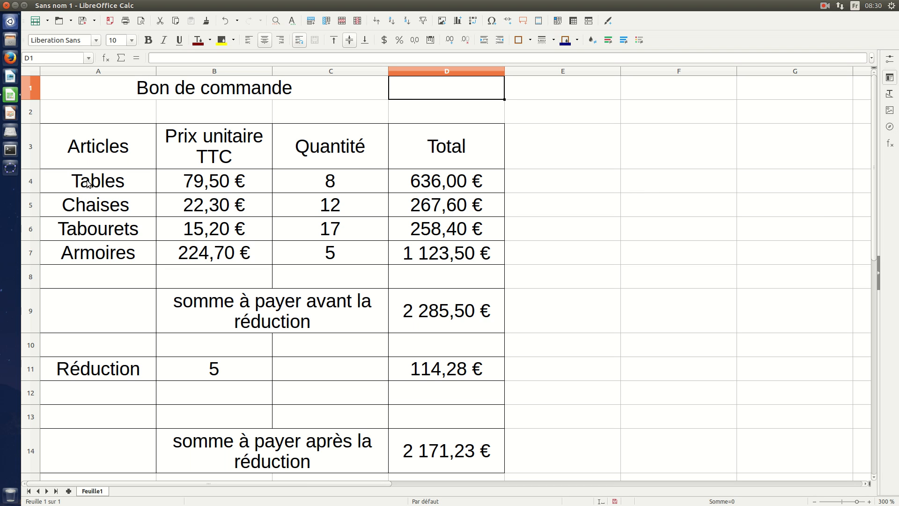
Change the quantities to 80 for Tables, 224 for Chaises, 137 for Tabourets and 58 for Armoires in C4:C7.
click(330, 185)
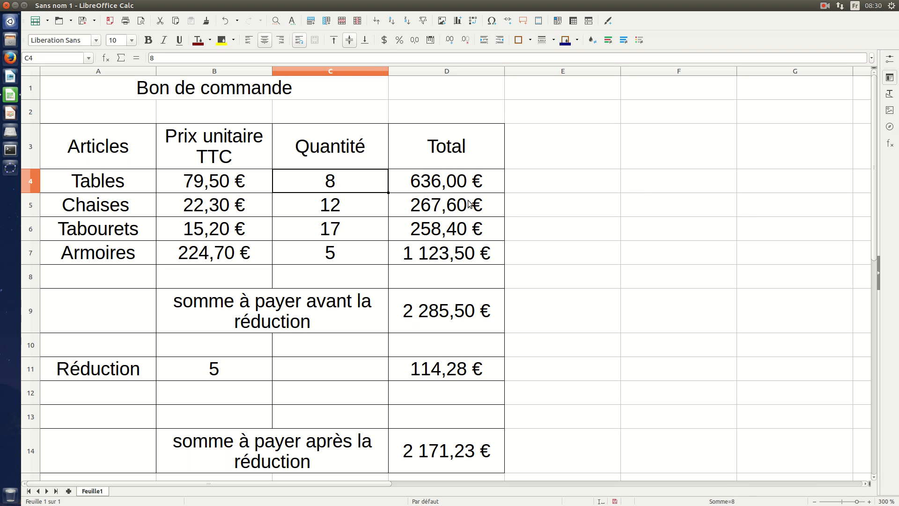
text(80)
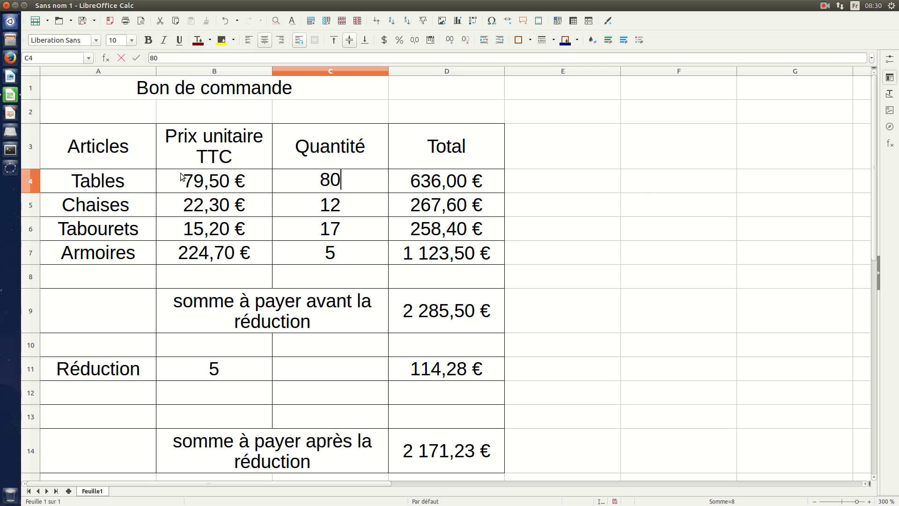
click(347, 210)
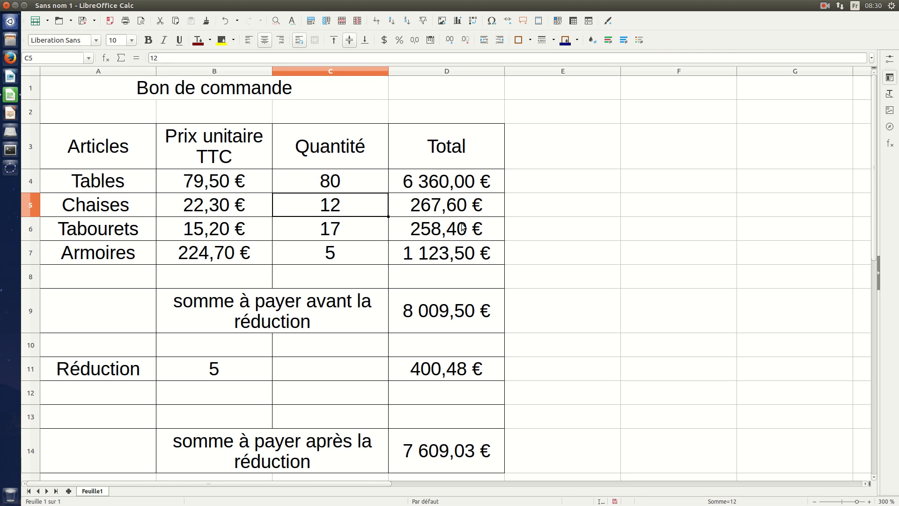
text(224)
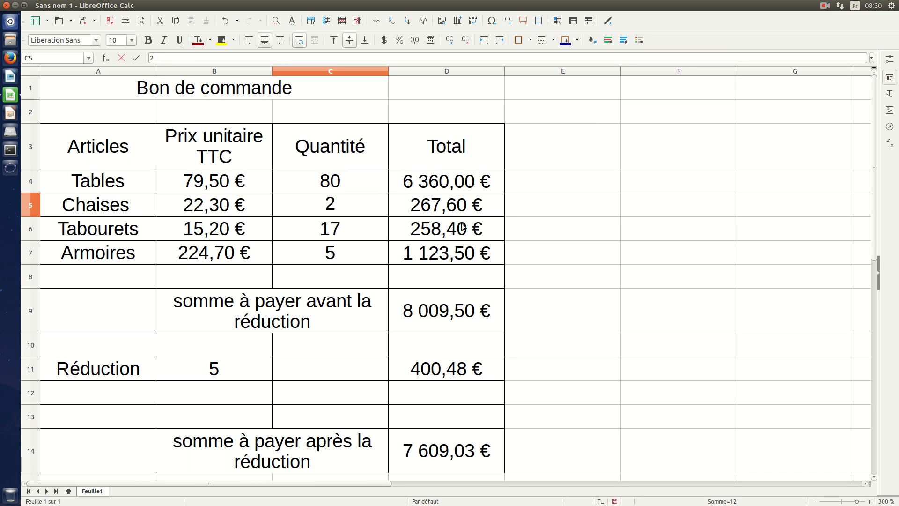
click(341, 224)
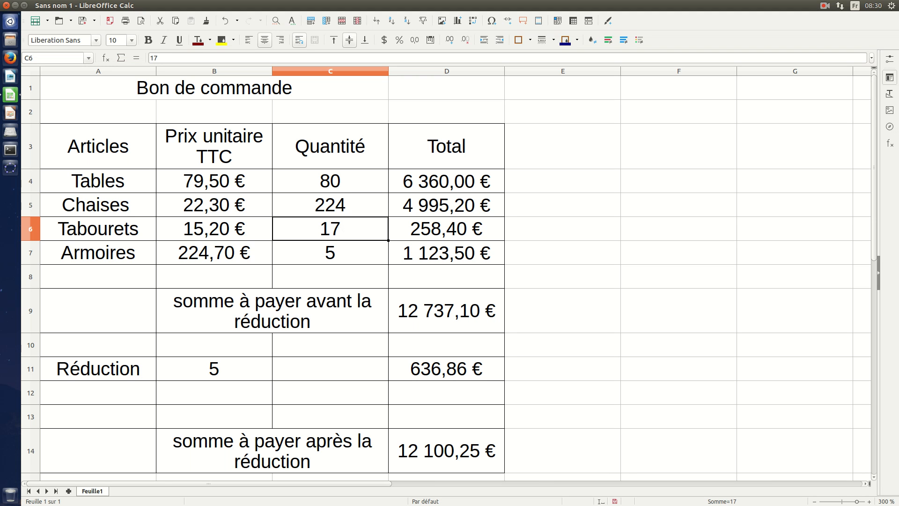
text(137)
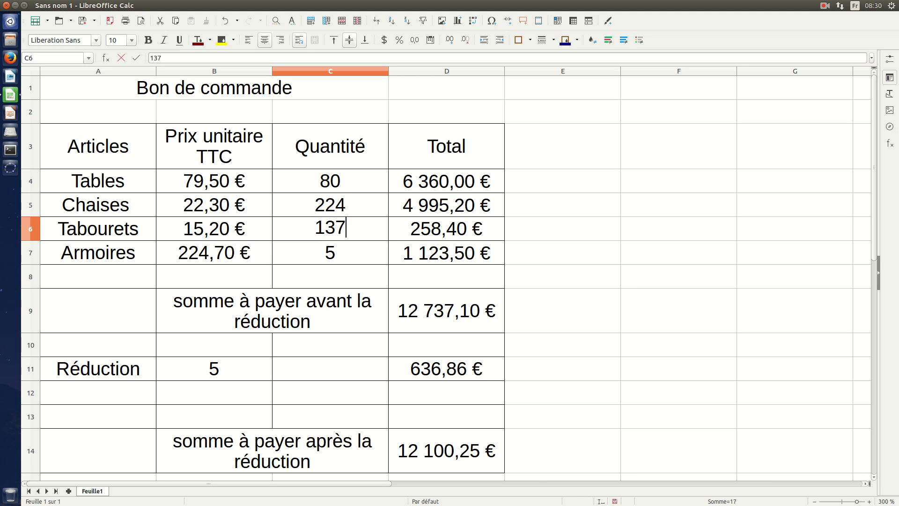
click(348, 253)
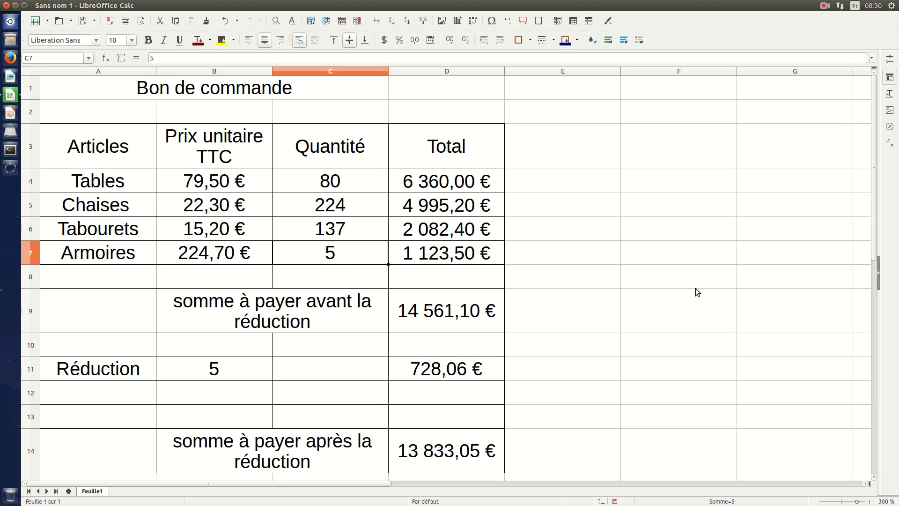
text(58)
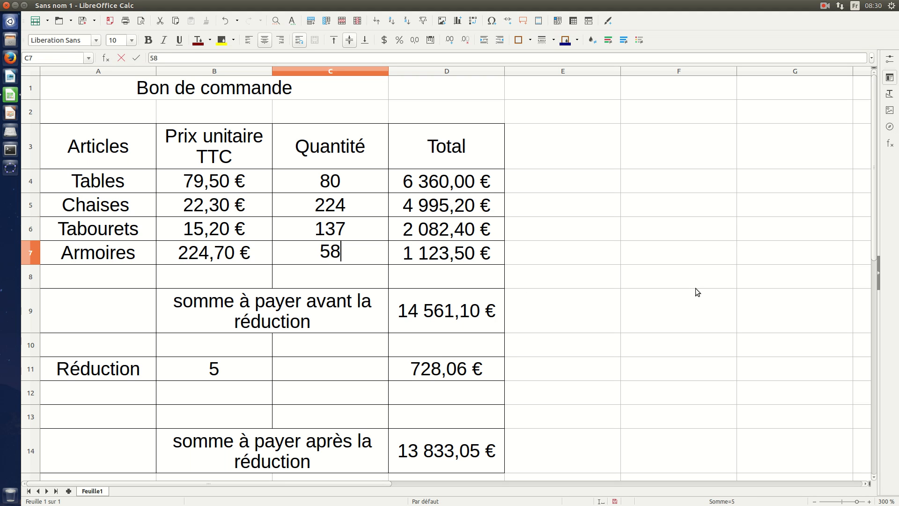
key(Return)
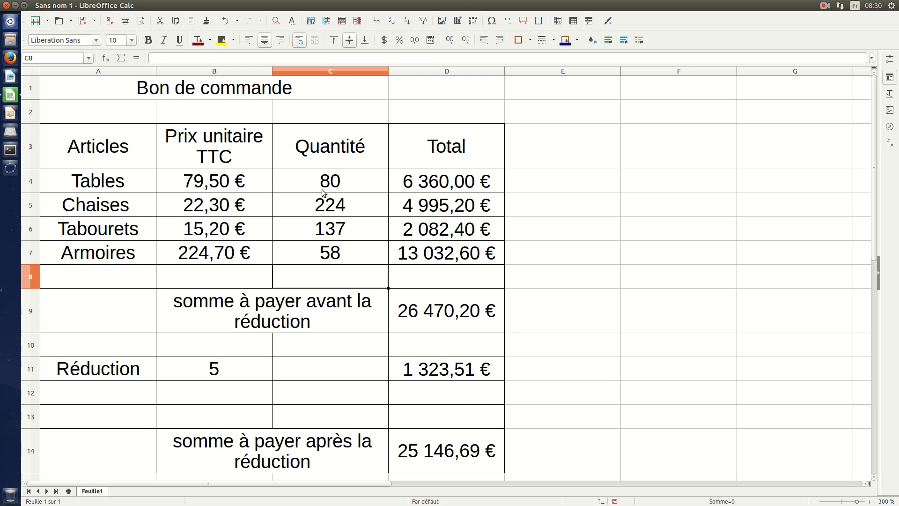
Set the reduction rate in B11 to 15.
click(220, 370)
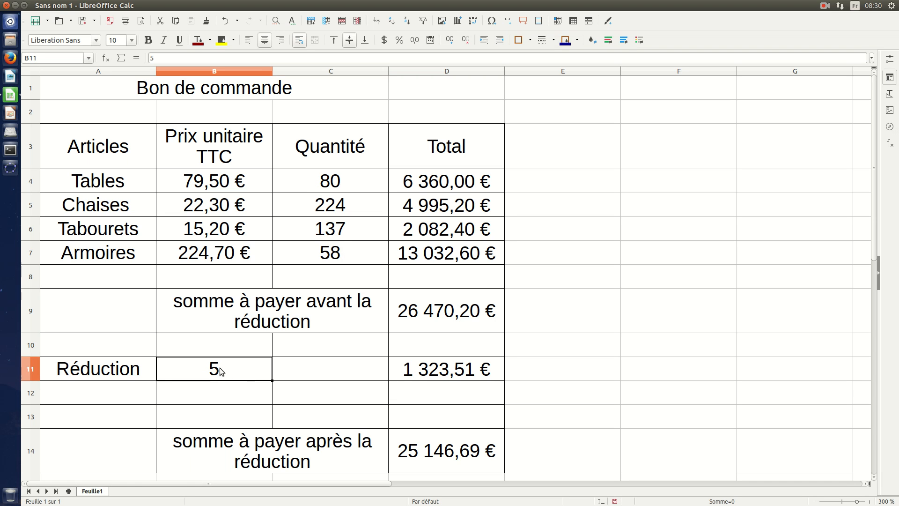
text(15)
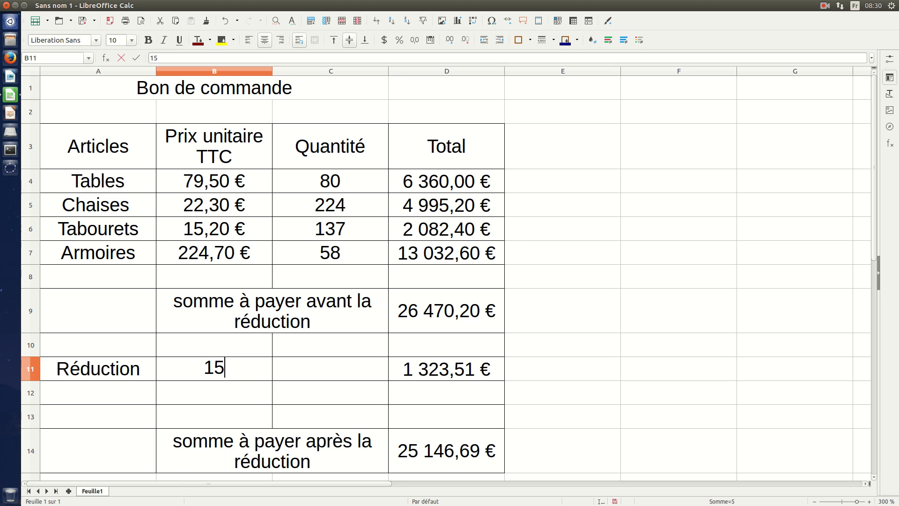
key(Return)
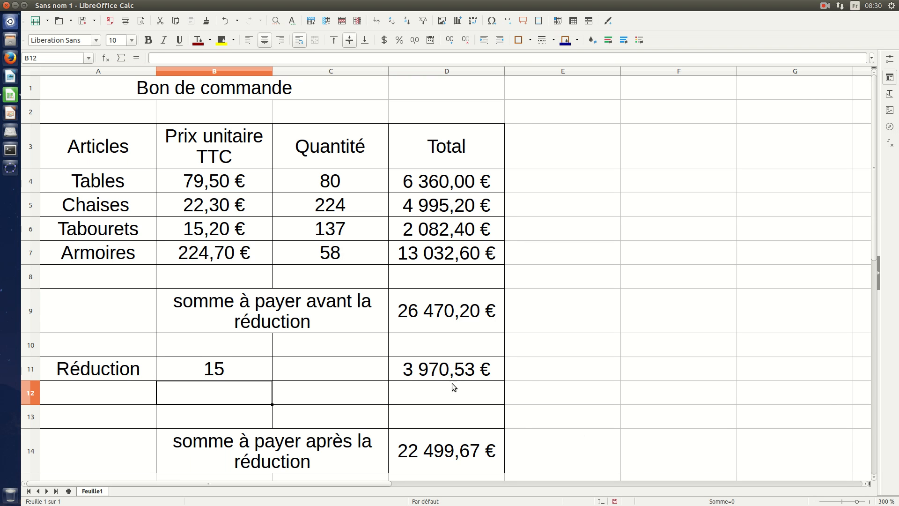